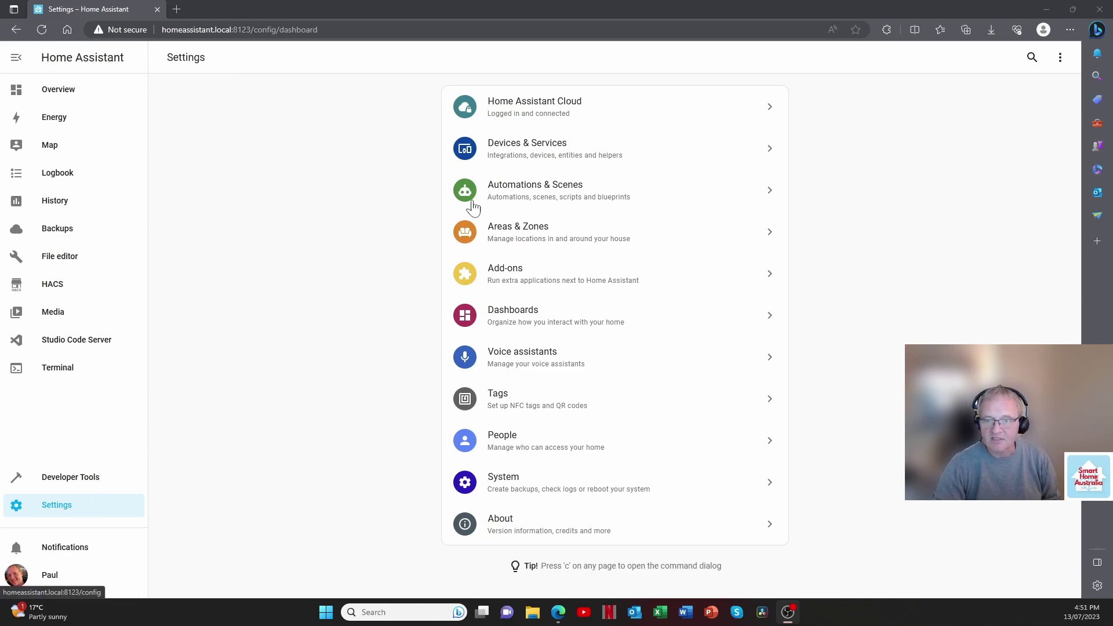
- Start adding a new Zigbee device from Devices & Services
click(523, 157)
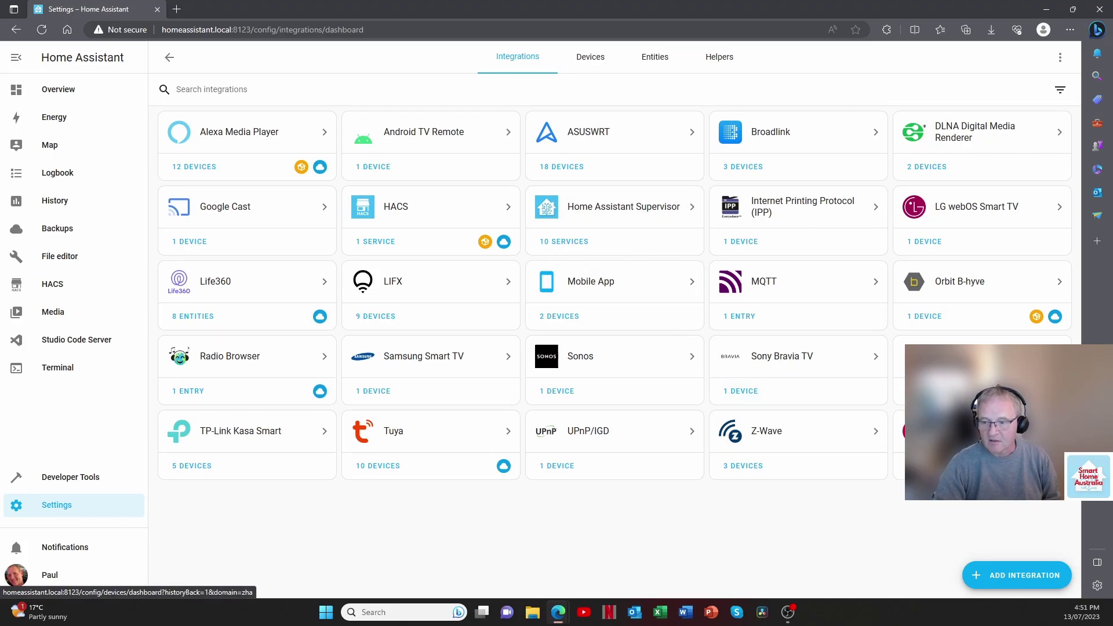
click(1024, 580)
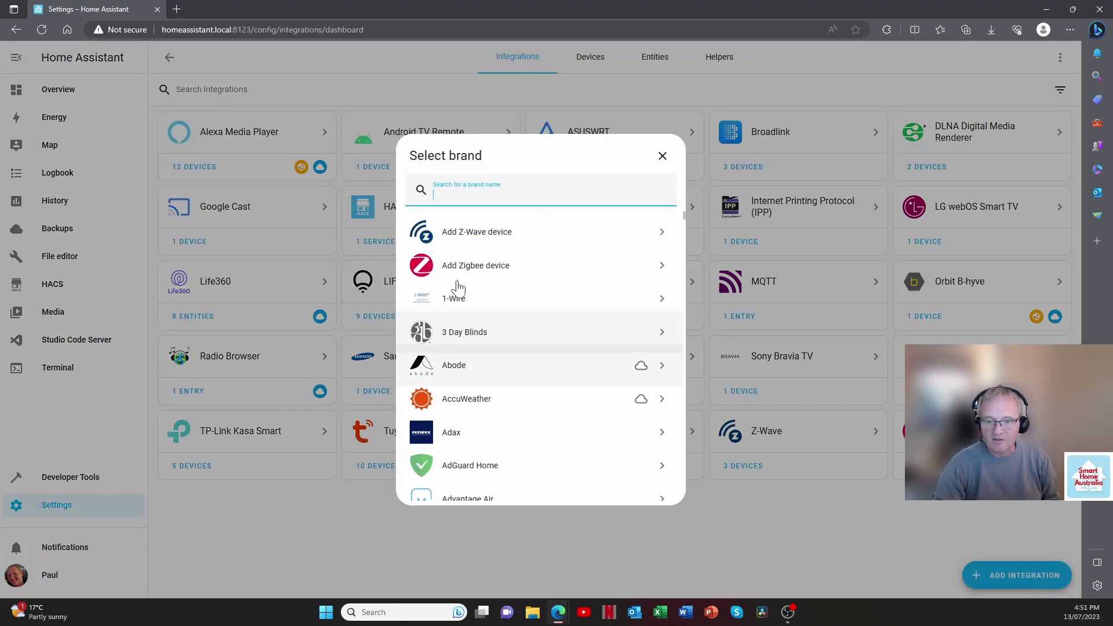
click(507, 270)
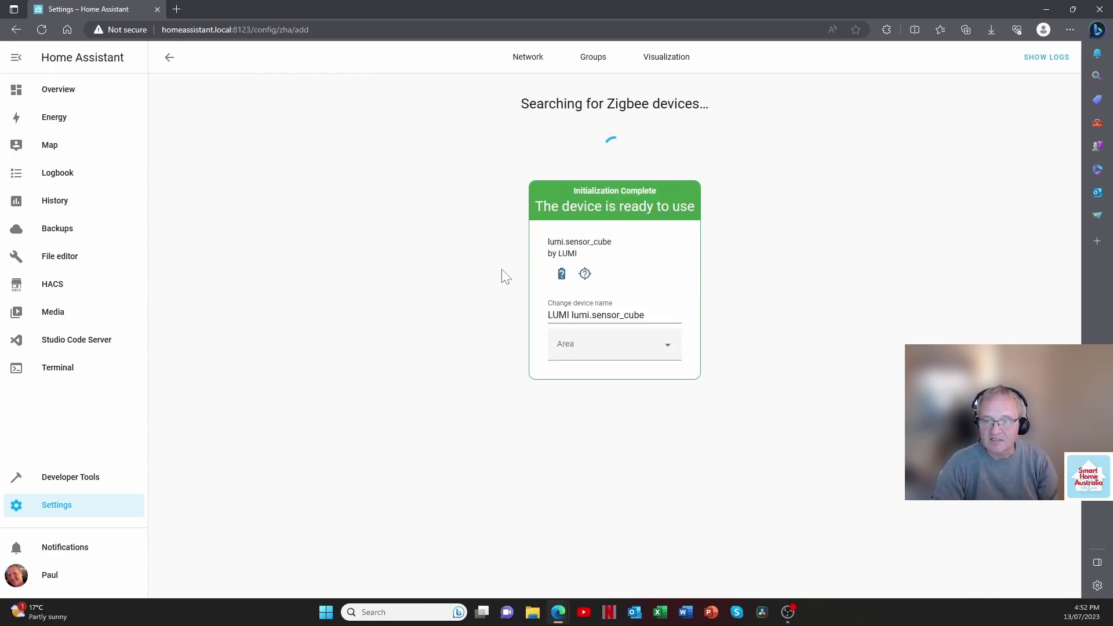
- Rename the paired cube to 'Cube' and assign it to the LOUNGE area
drag(644, 315, 546, 316)
text(Cube)
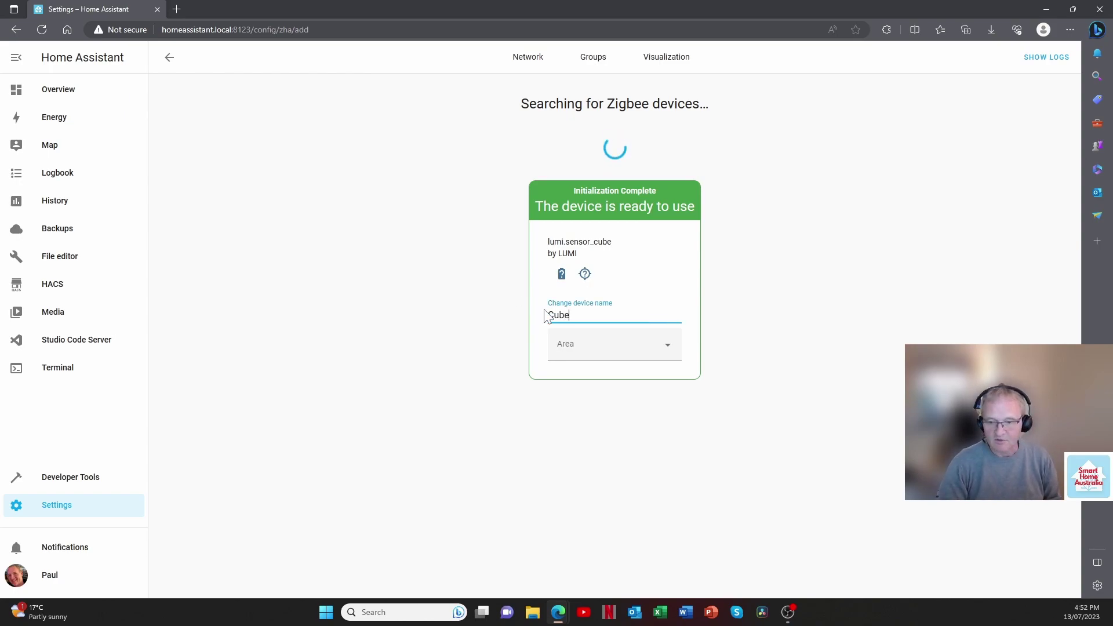
key(Tab)
text(lou)
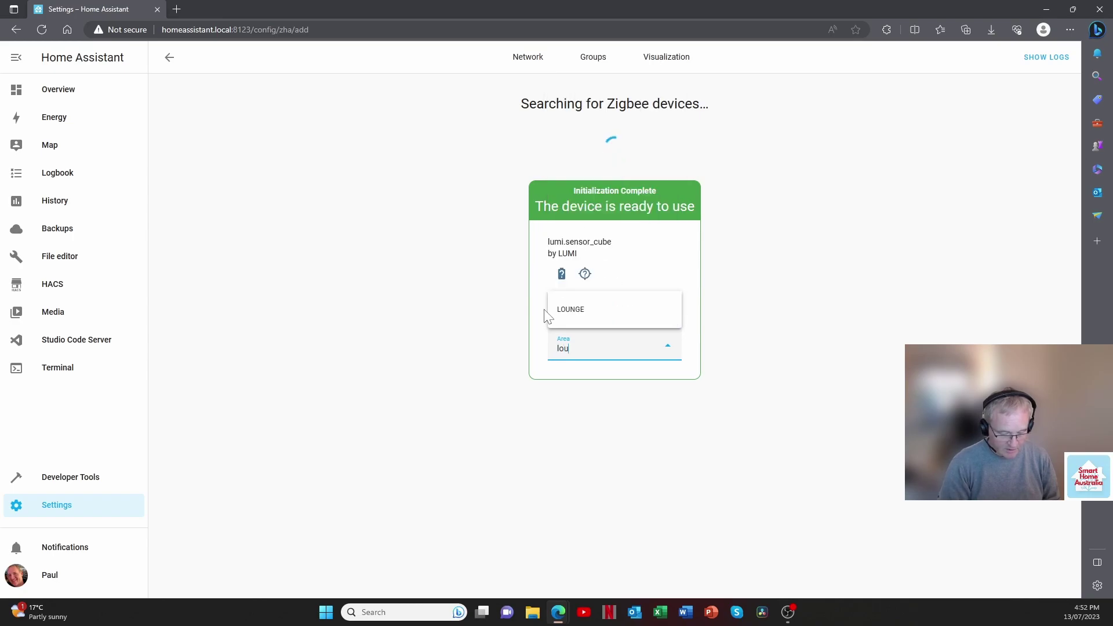
click(550, 308)
click(75, 508)
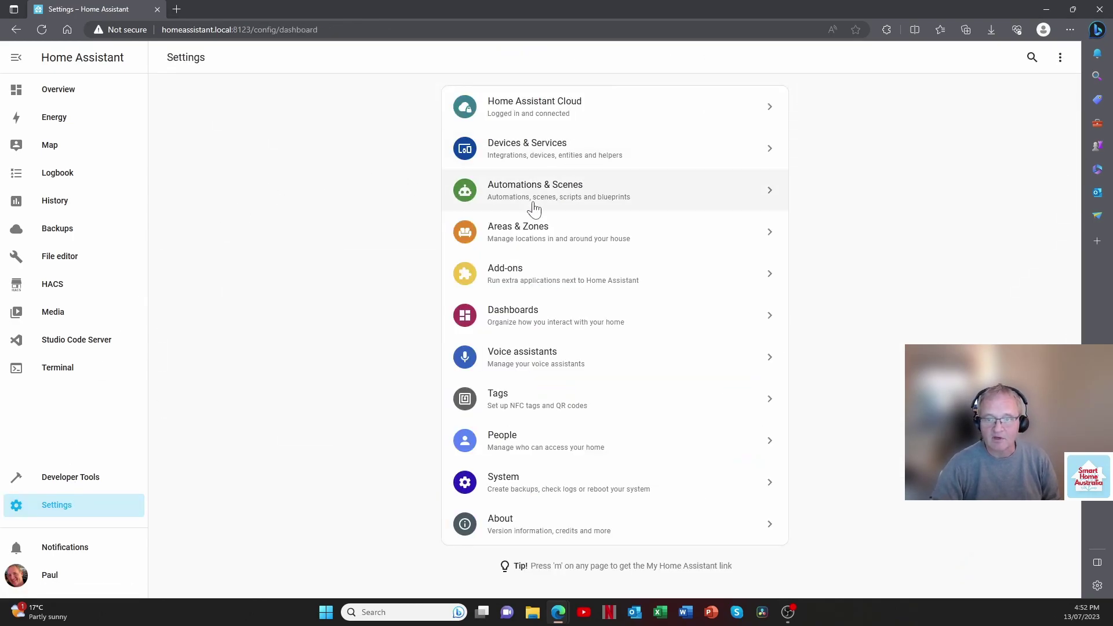
- Go from the automation blueprints to the community's shared blueprints
click(515, 195)
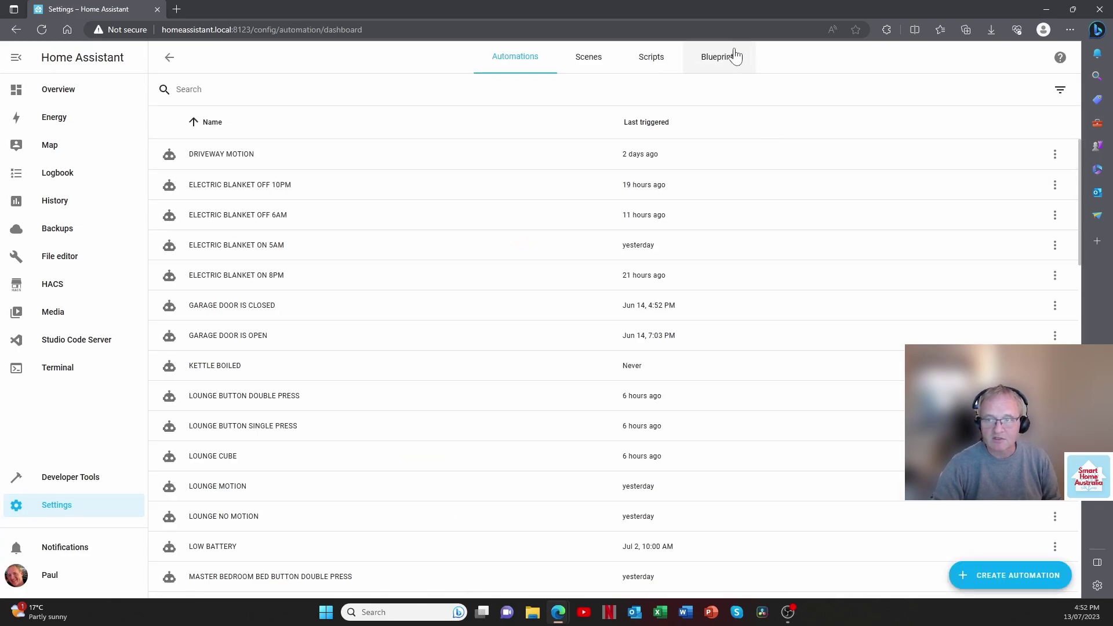
click(730, 62)
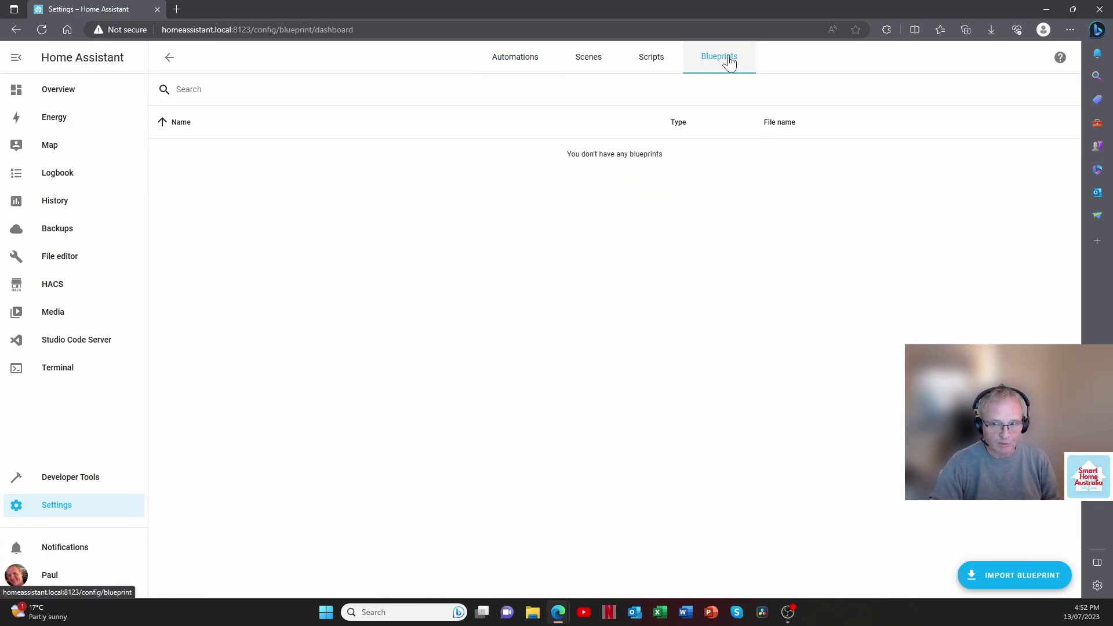
click(623, 458)
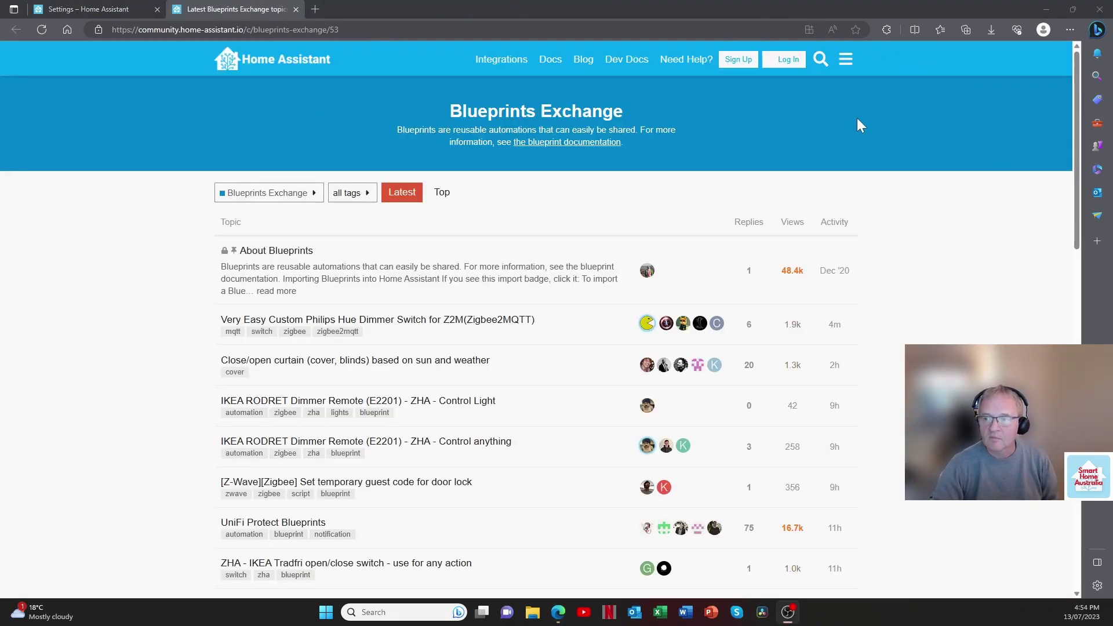
- Search the forum's advanced search for 'aqara cube 69'
click(820, 59)
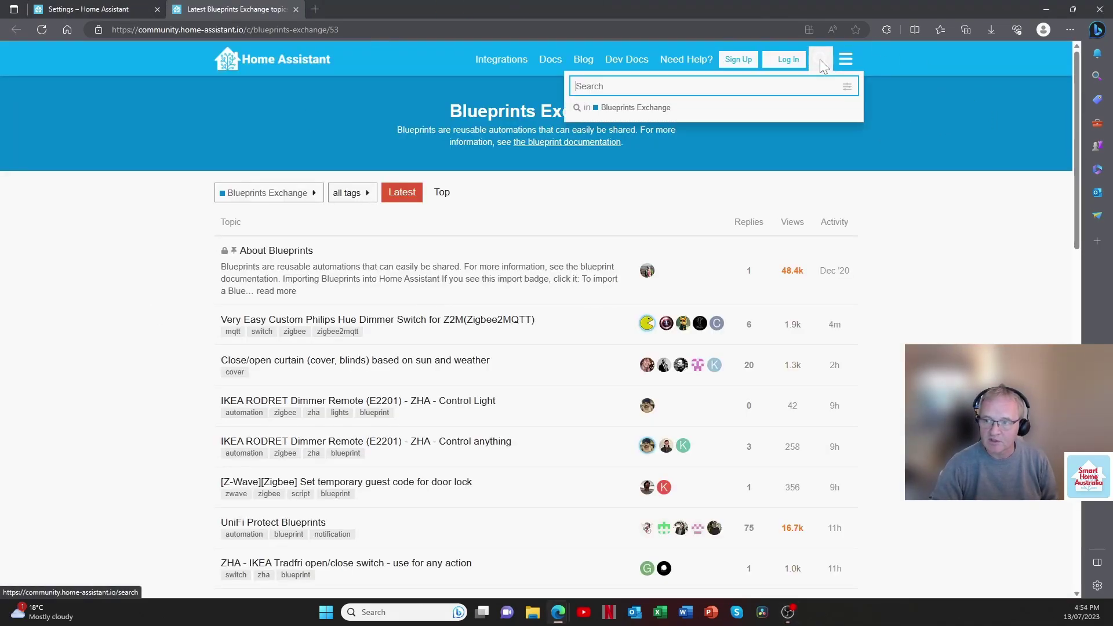
click(847, 88)
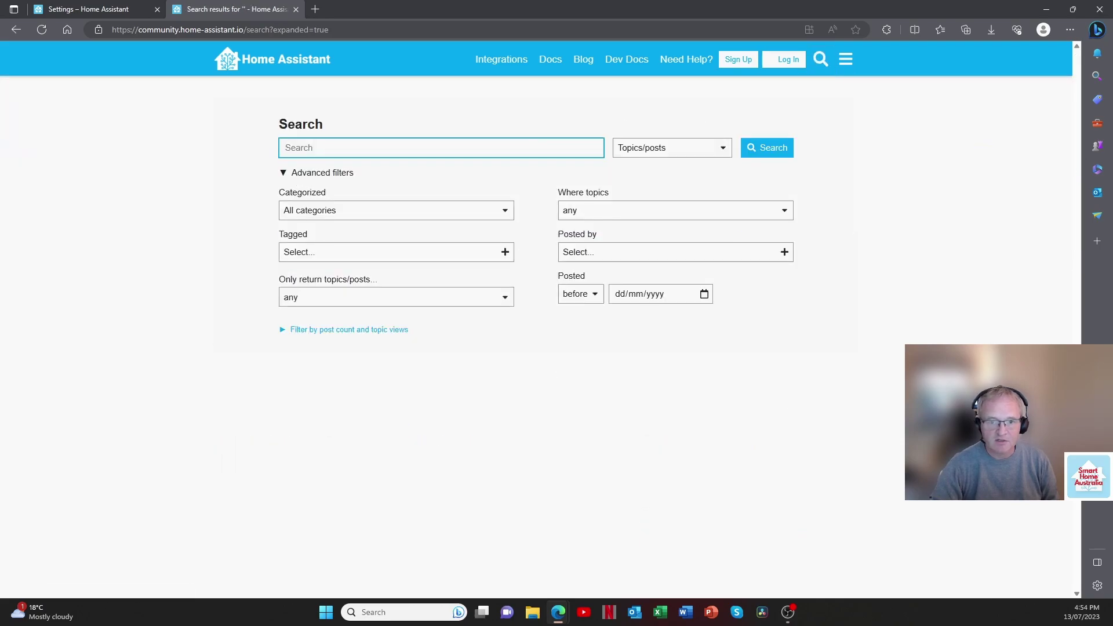
text(aq)
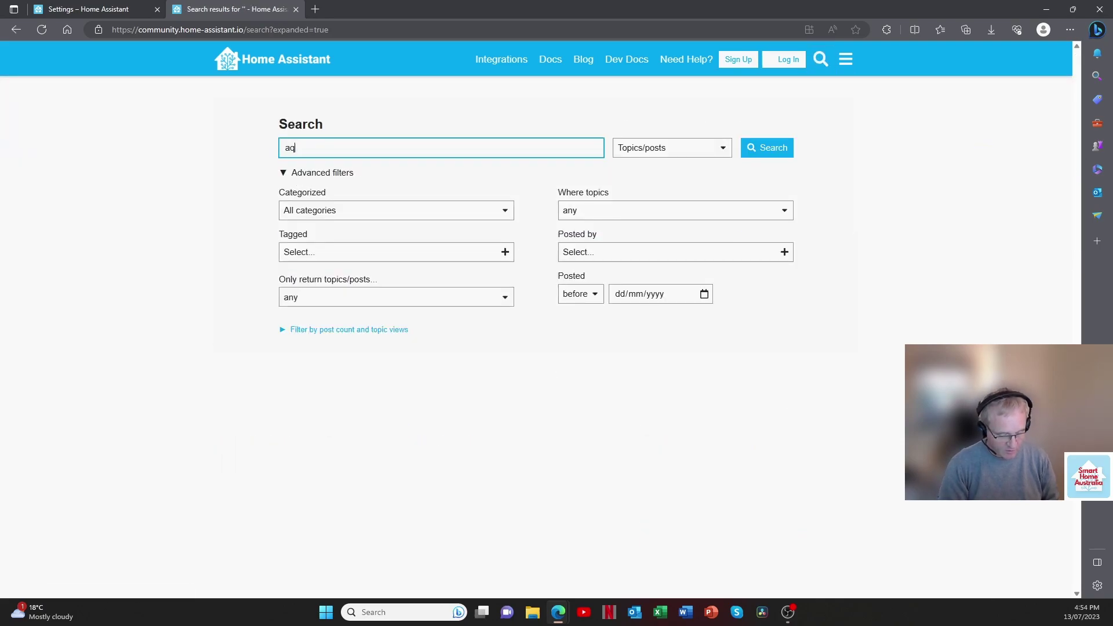
text(ara cube 69)
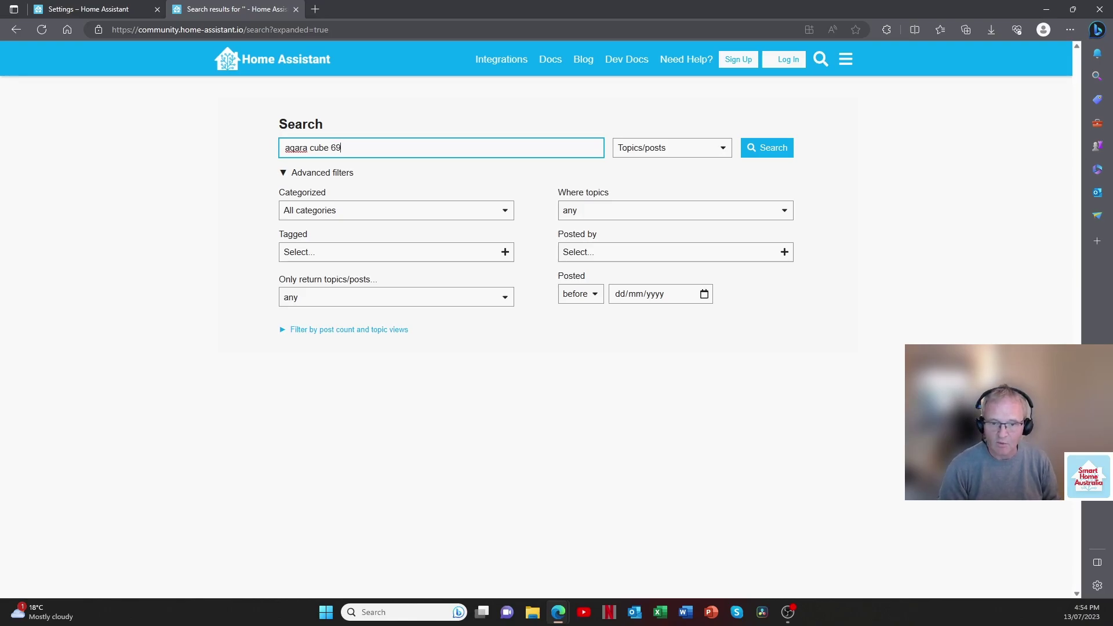
key(Return)
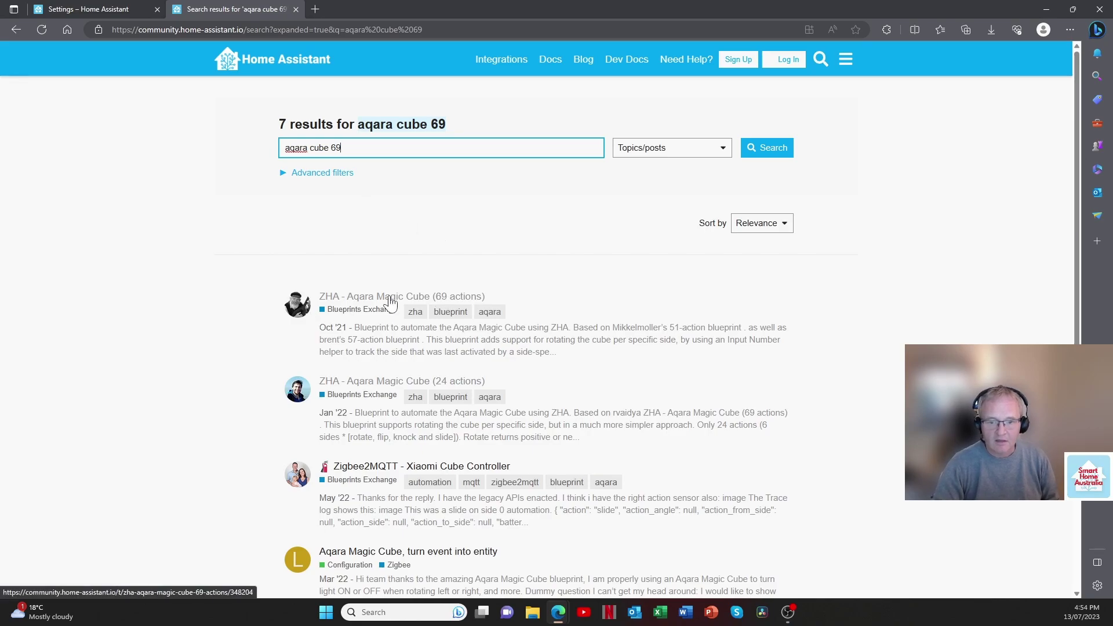
- Open the ZHA - Aqara Magic Cube (69 actions) post and scroll to its Supported actions list
click(390, 298)
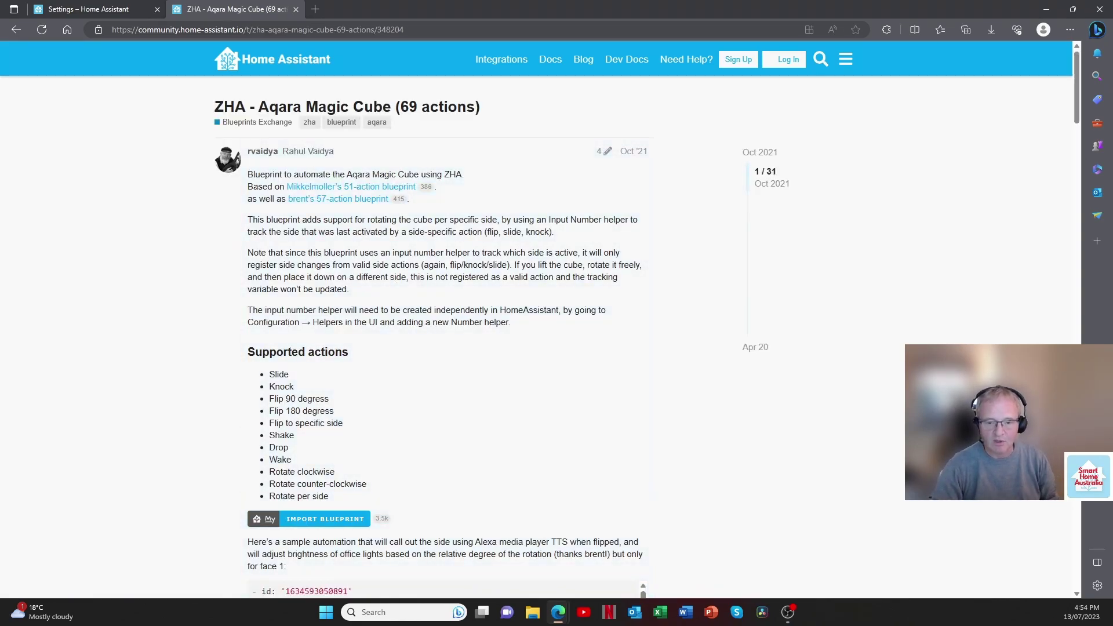
scroll(546, 279, down, 4)
scroll(546, 278, up, 4)
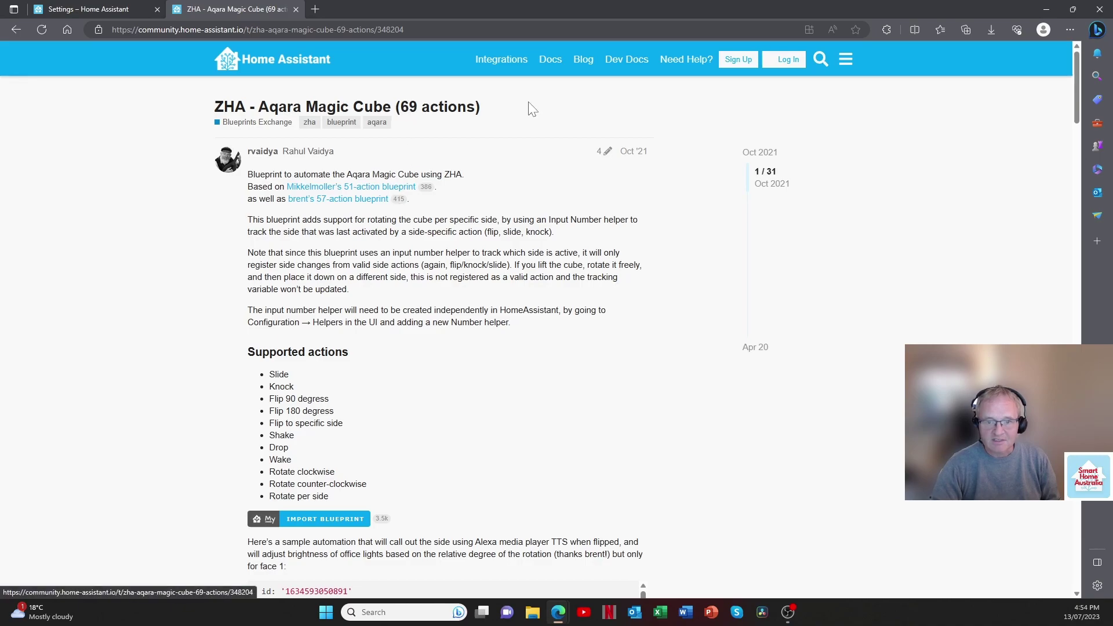
scroll(424, 277, down, 3)
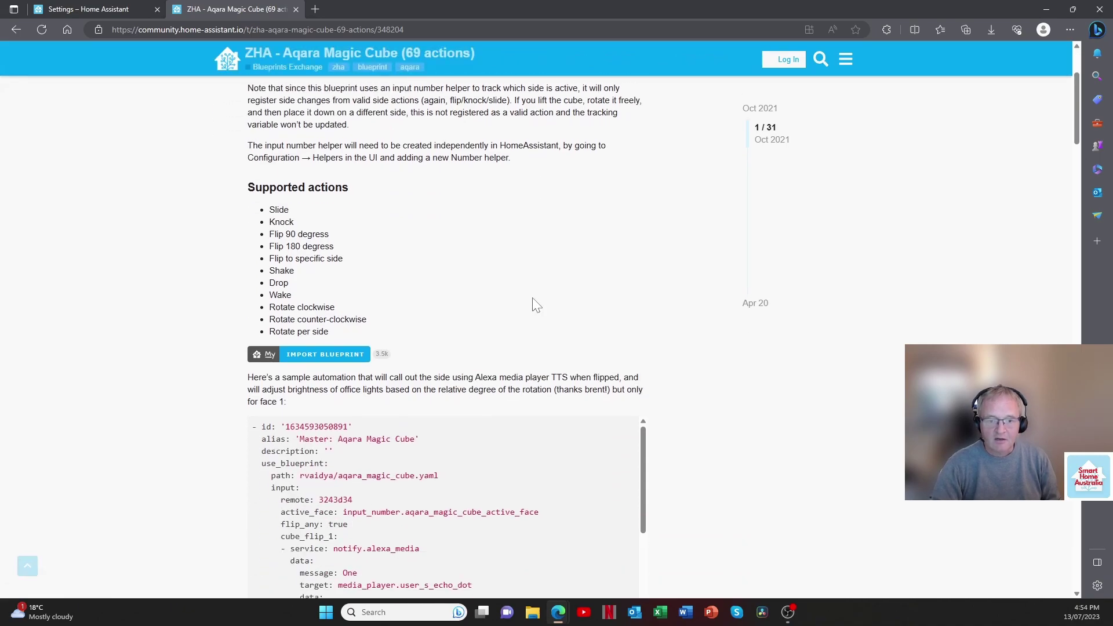
- Preview and import the Aqara Magic Cube blueprint into the local Home Assistant
click(330, 360)
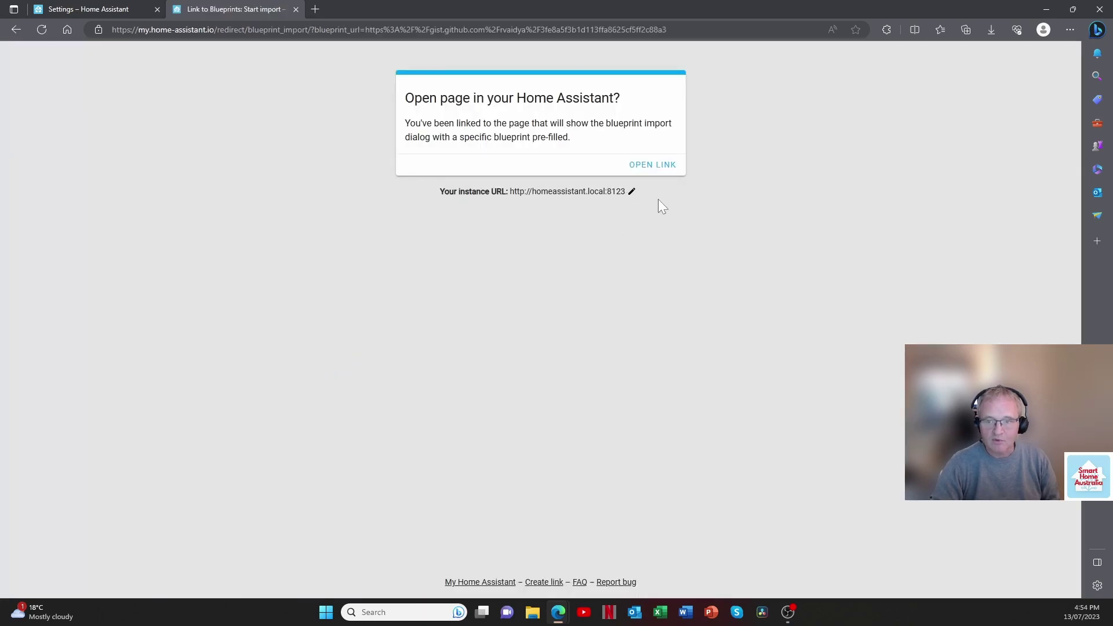
click(649, 164)
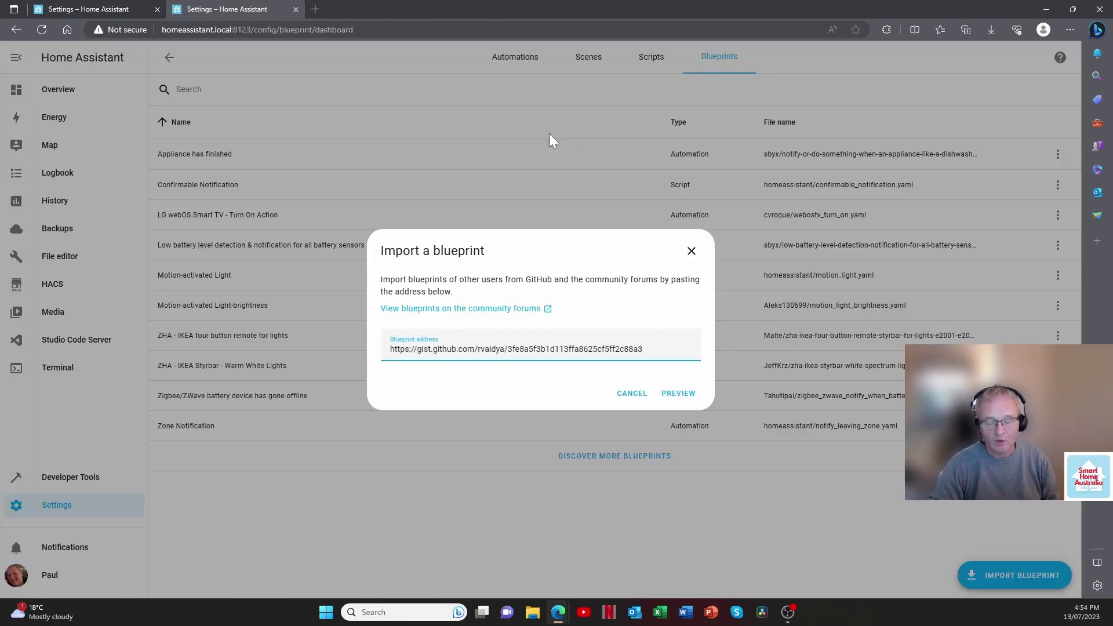
click(675, 394)
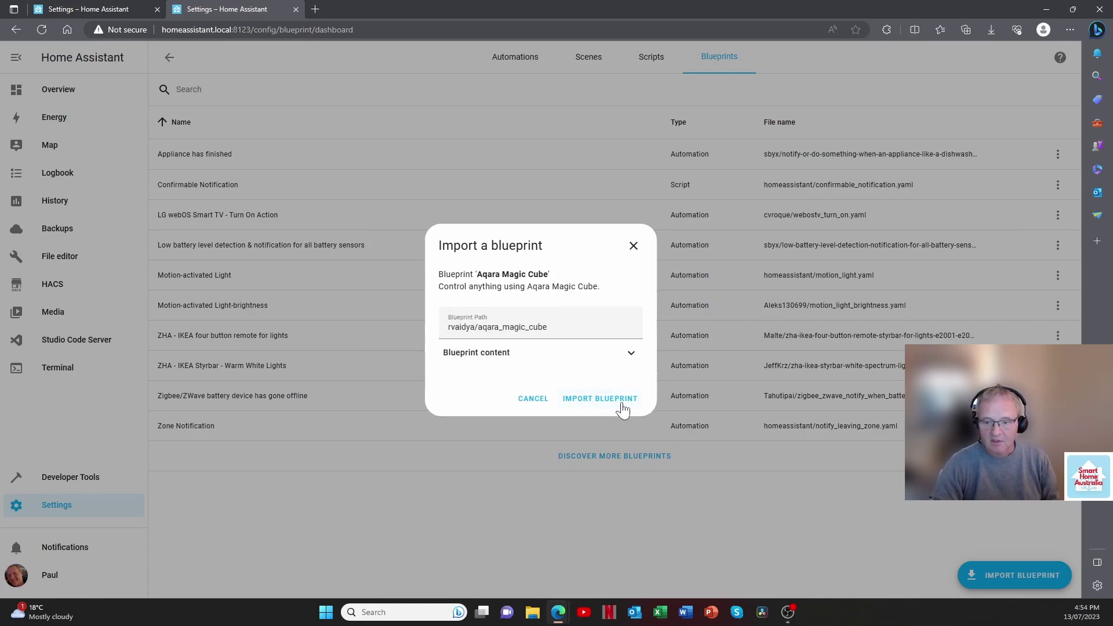
click(598, 400)
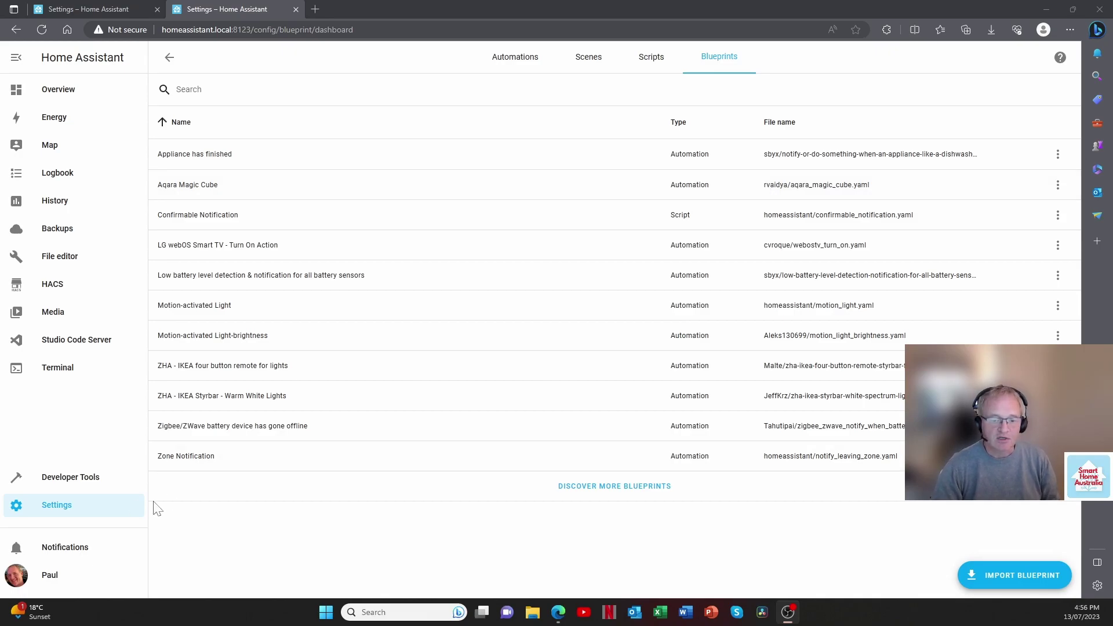
- Create a Number helper named 'Cube Helper' under Devices & Services Helpers
click(65, 509)
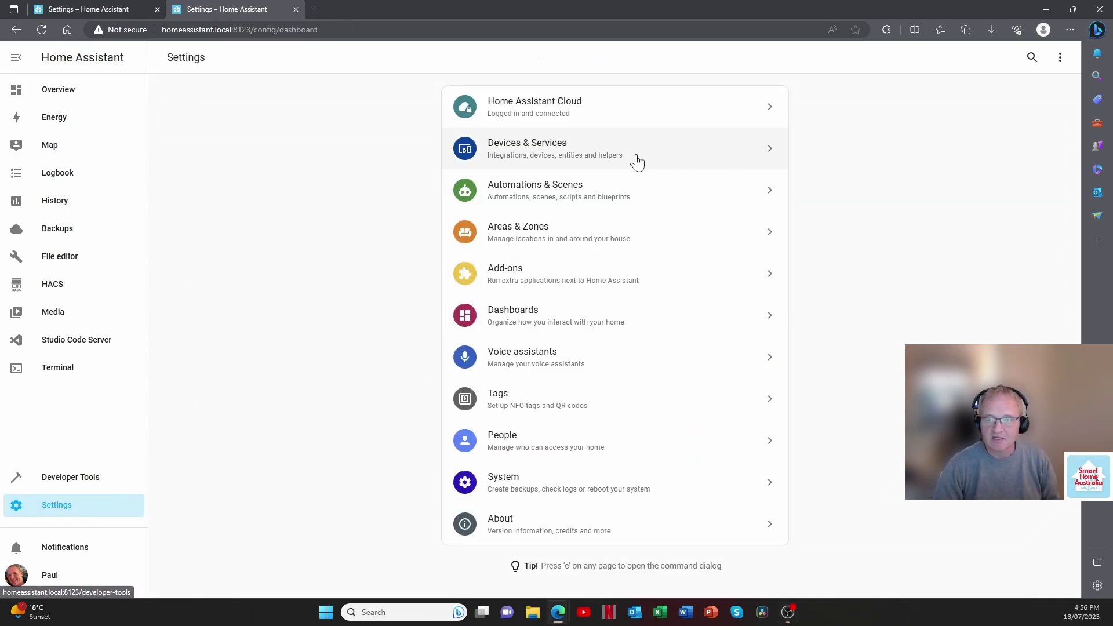
click(606, 148)
click(710, 60)
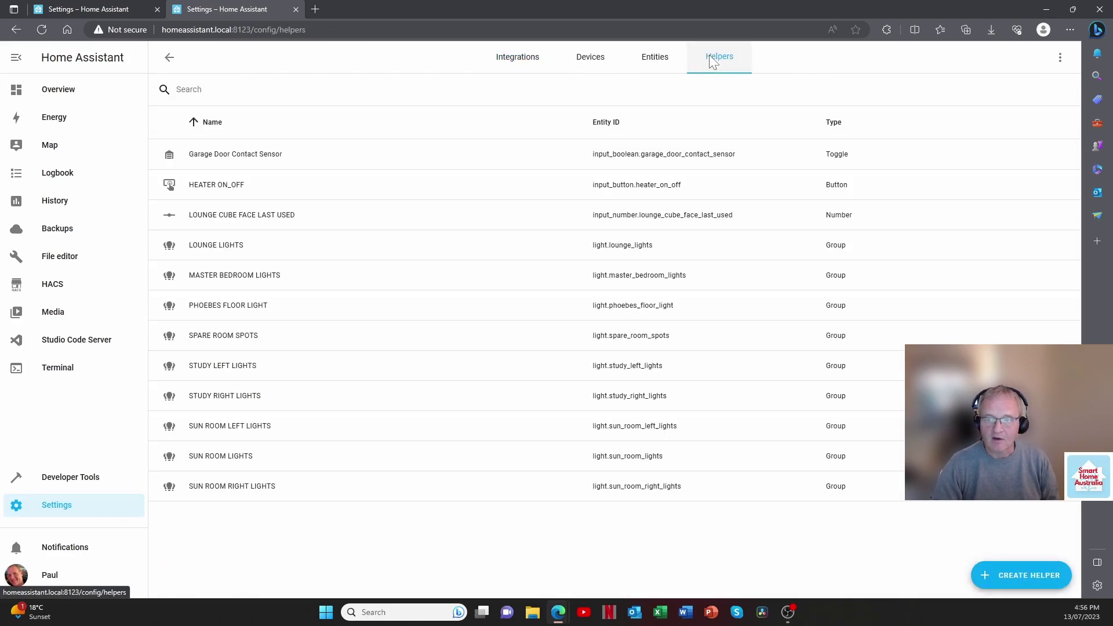
click(1026, 589)
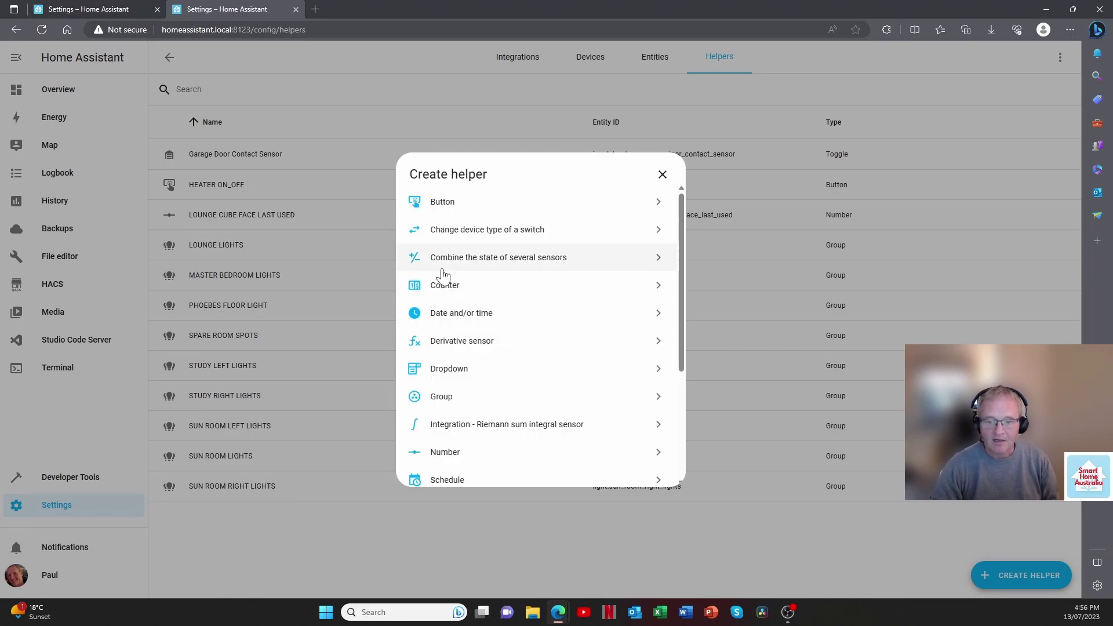
click(462, 452)
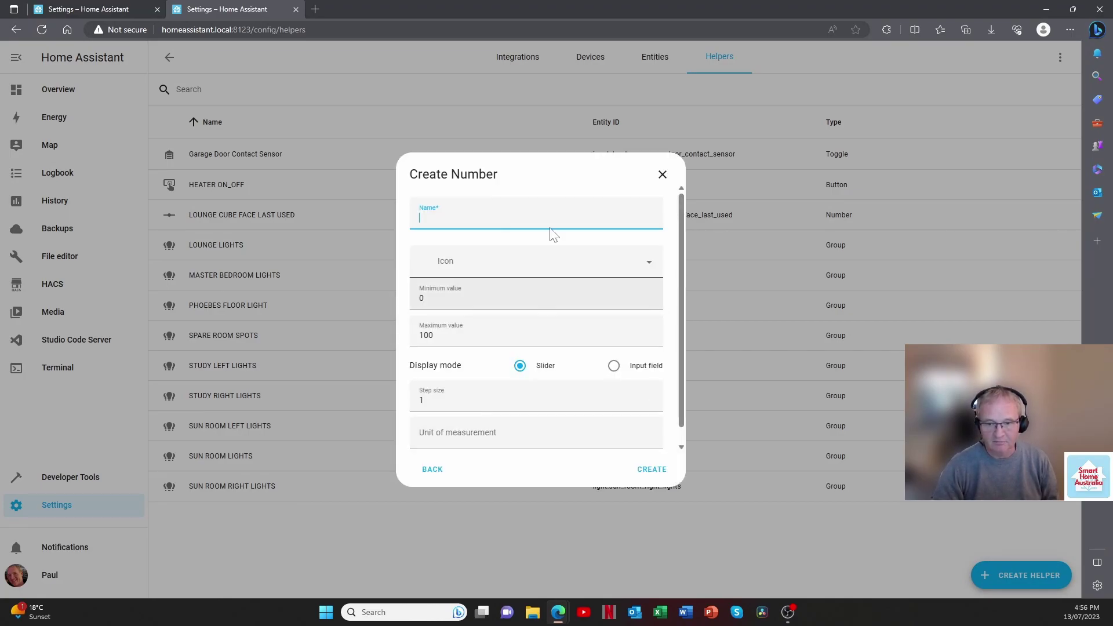
text(Cube Helpoer)
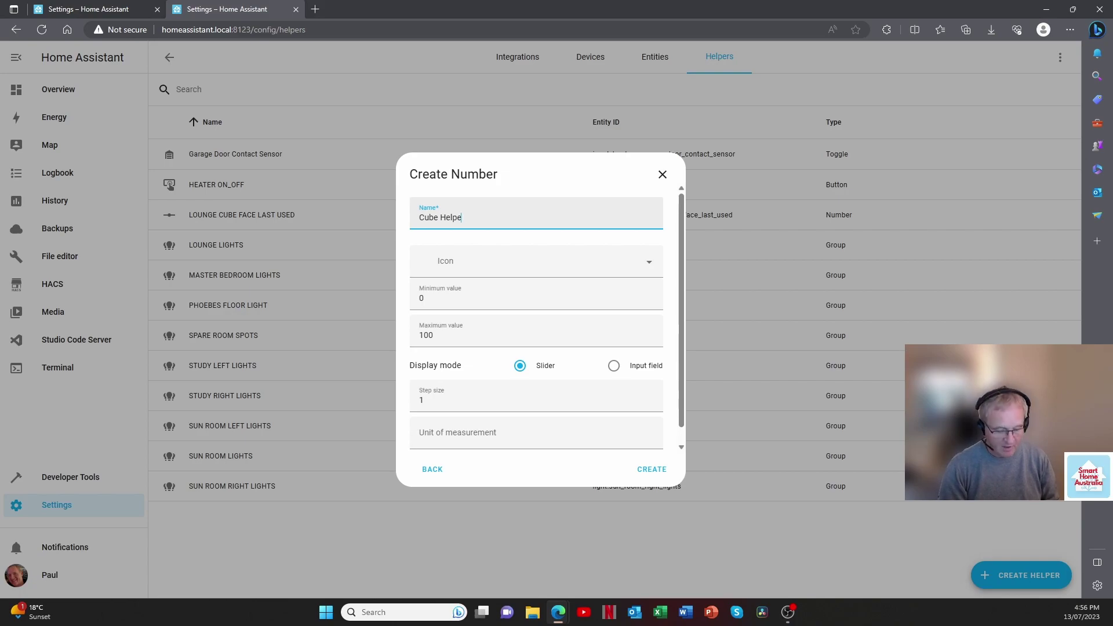
text(r)
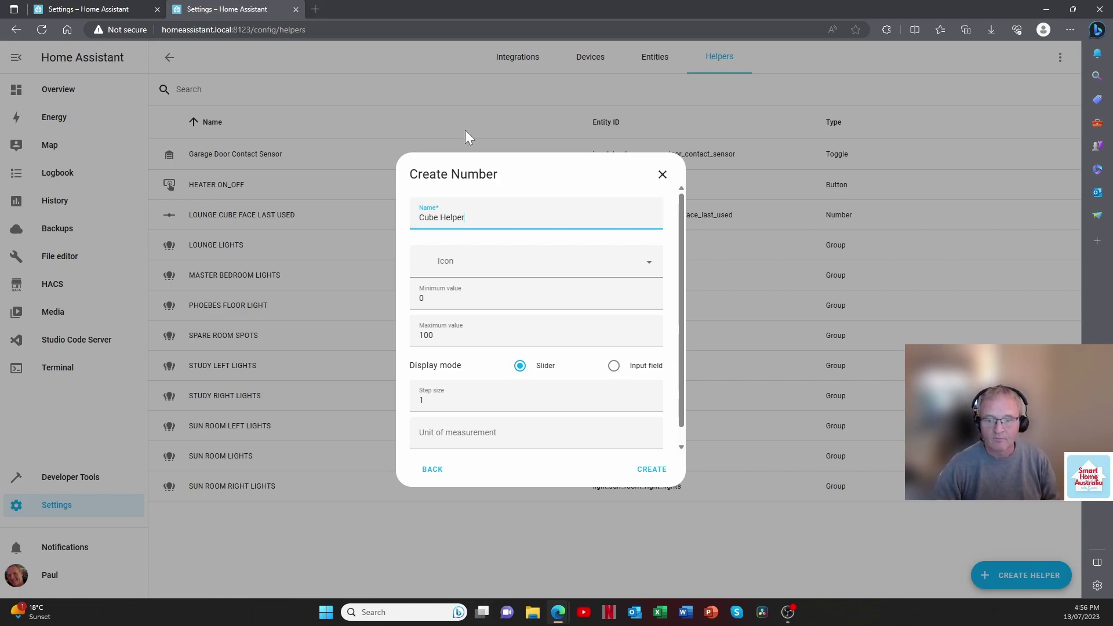
click(652, 471)
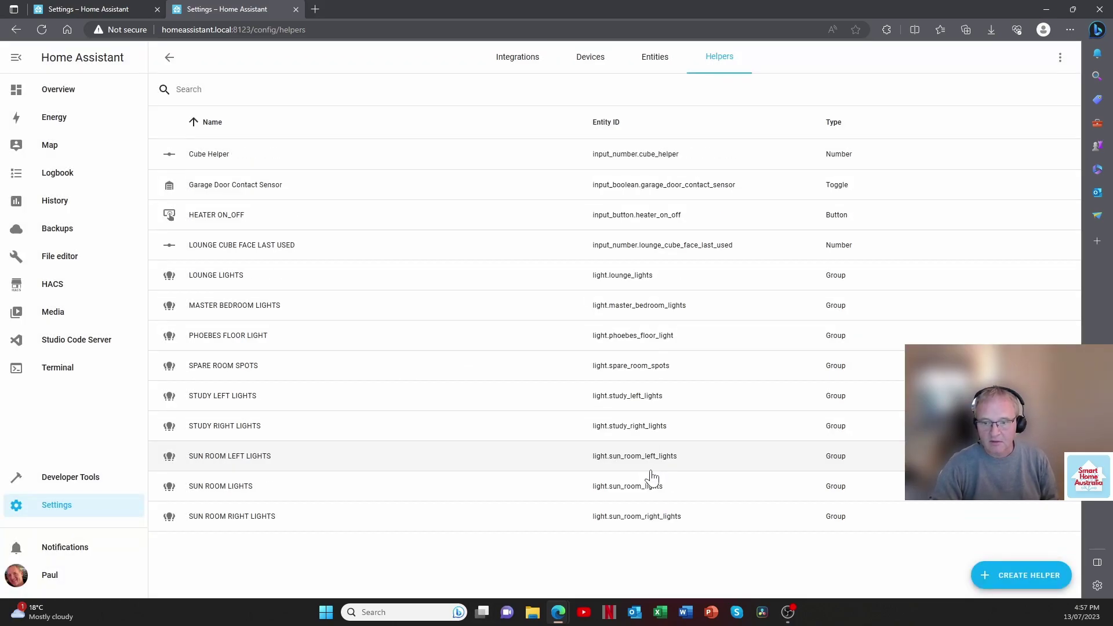
- Create a new automation from the Aqara Magic Cube blueprint
click(56, 511)
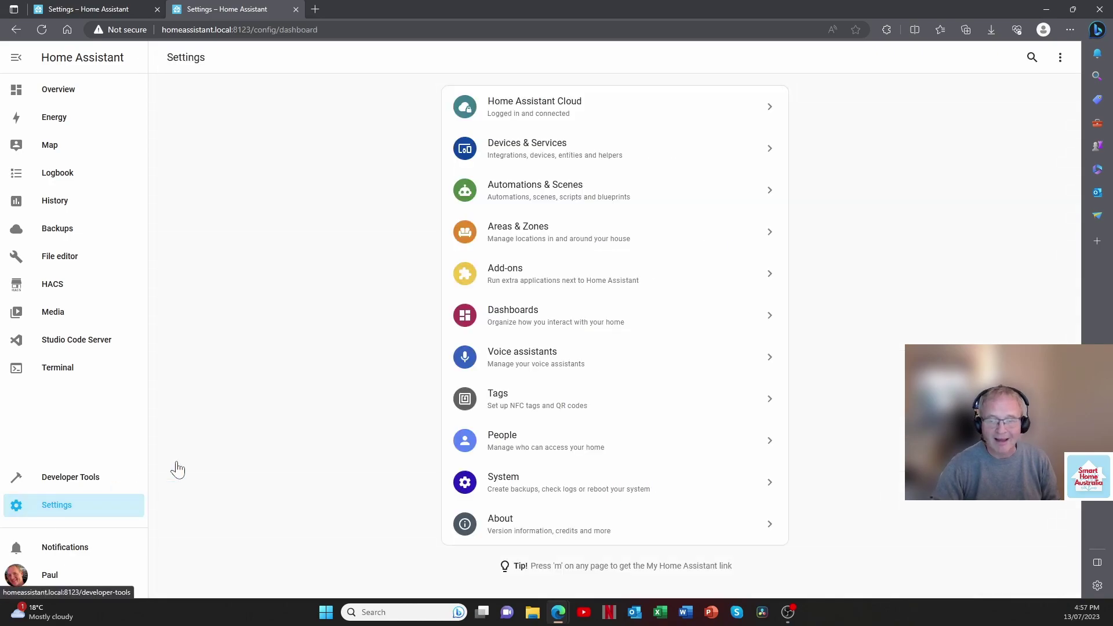
click(567, 187)
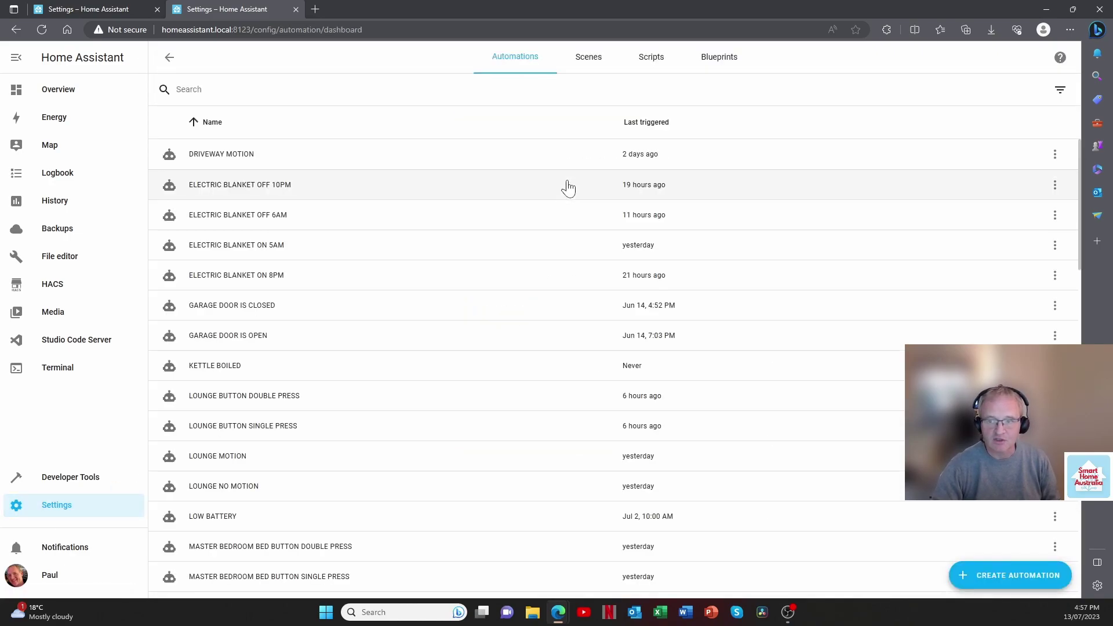
click(721, 63)
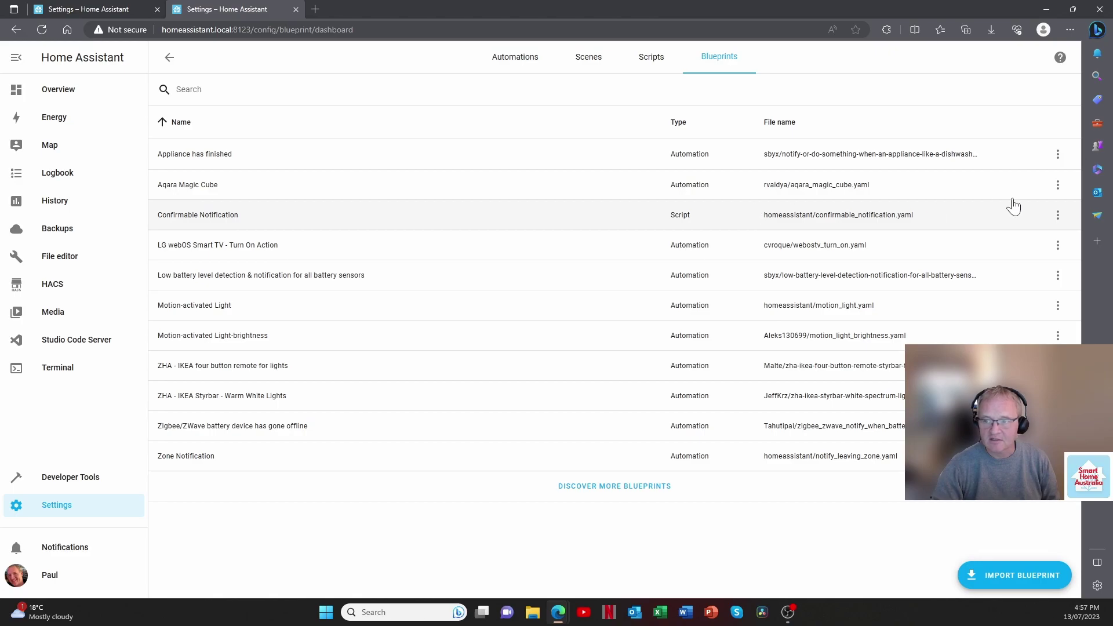
click(1057, 185)
click(965, 220)
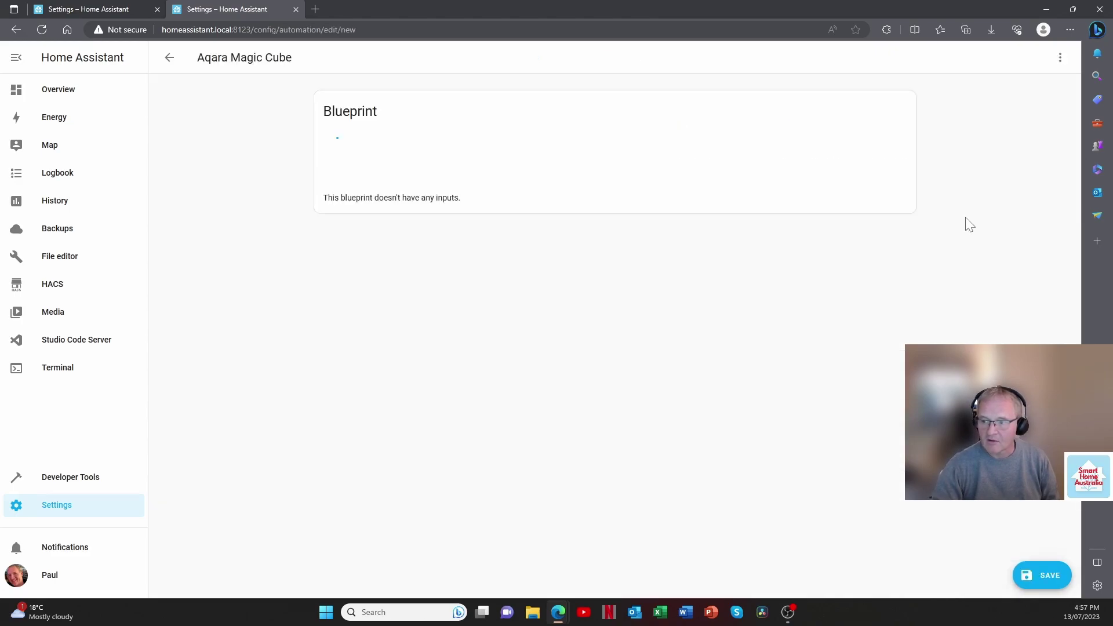
- Set the automation's device to Cube and its active face entity to Cube Helper
click(673, 221)
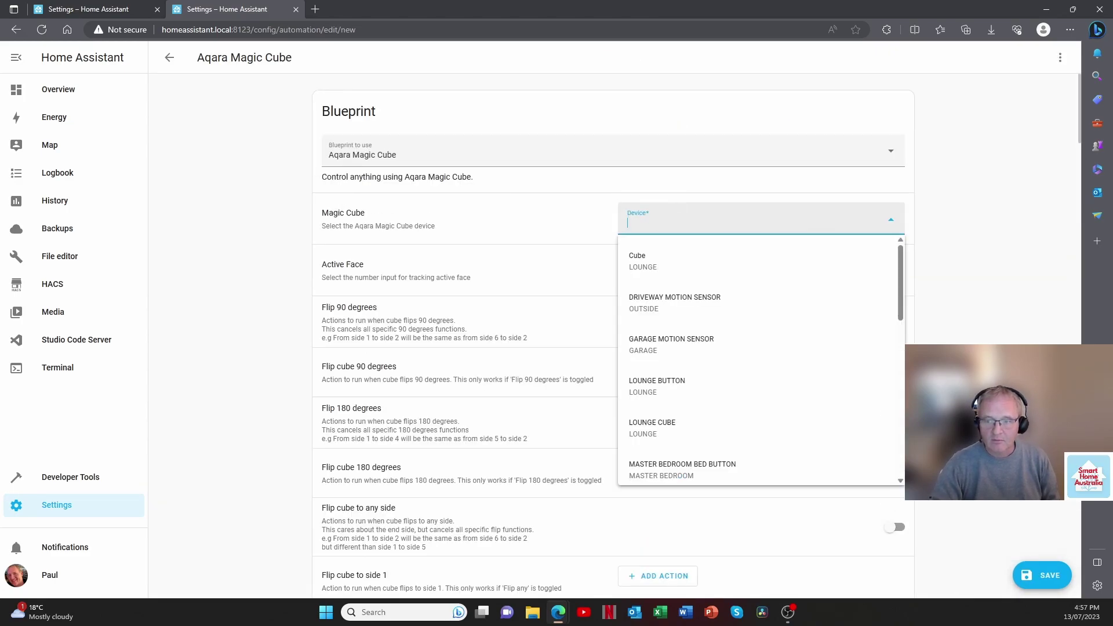
click(670, 267)
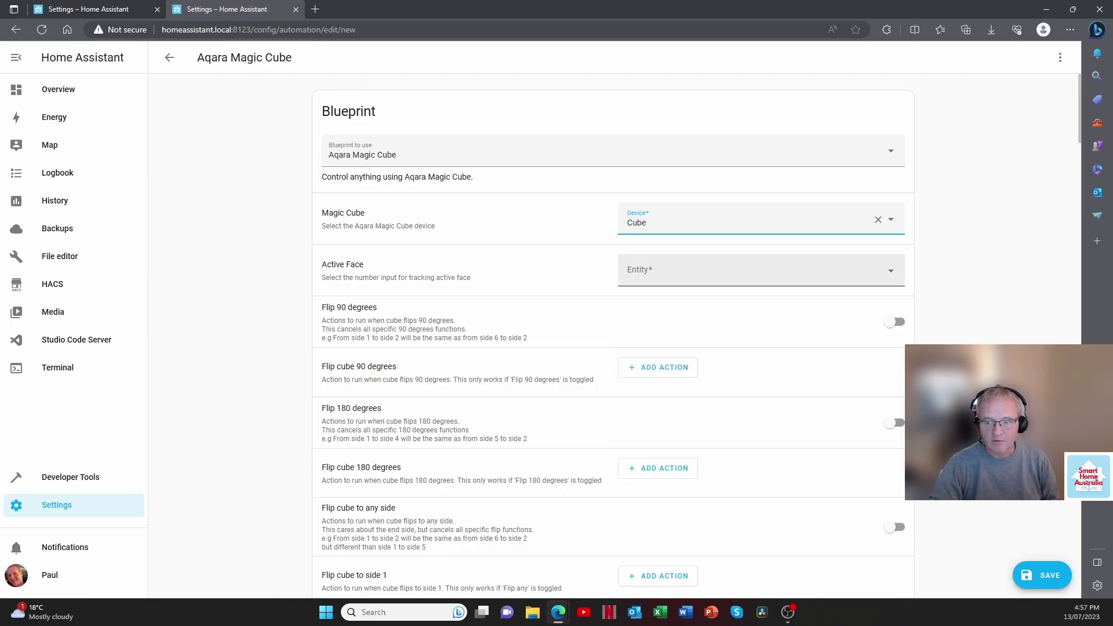
click(667, 270)
click(701, 315)
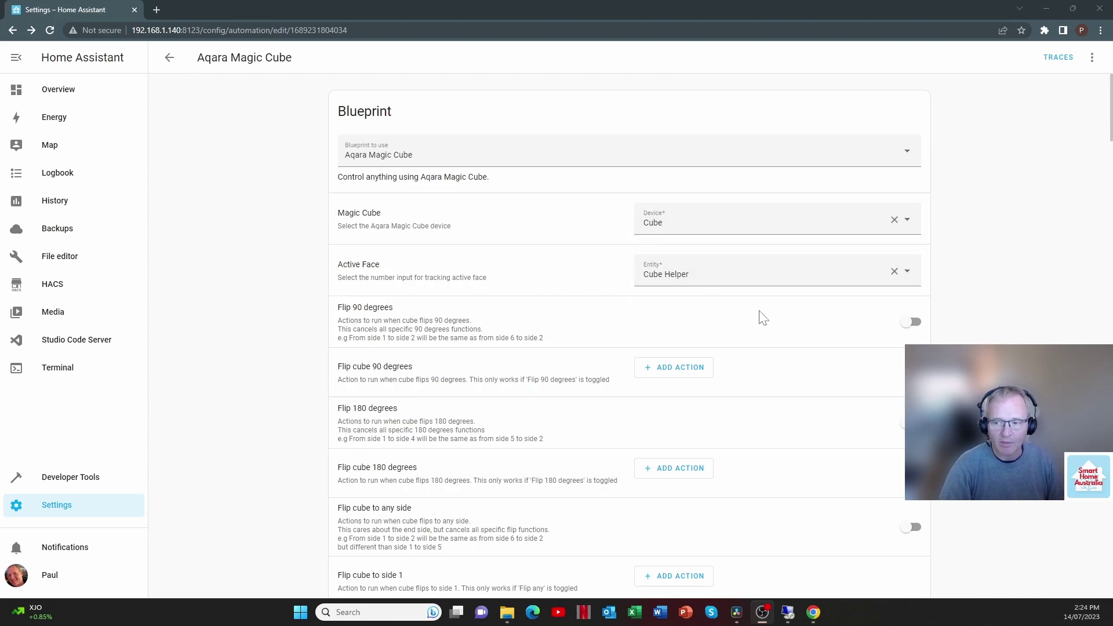
scroll(763, 319, down, 5)
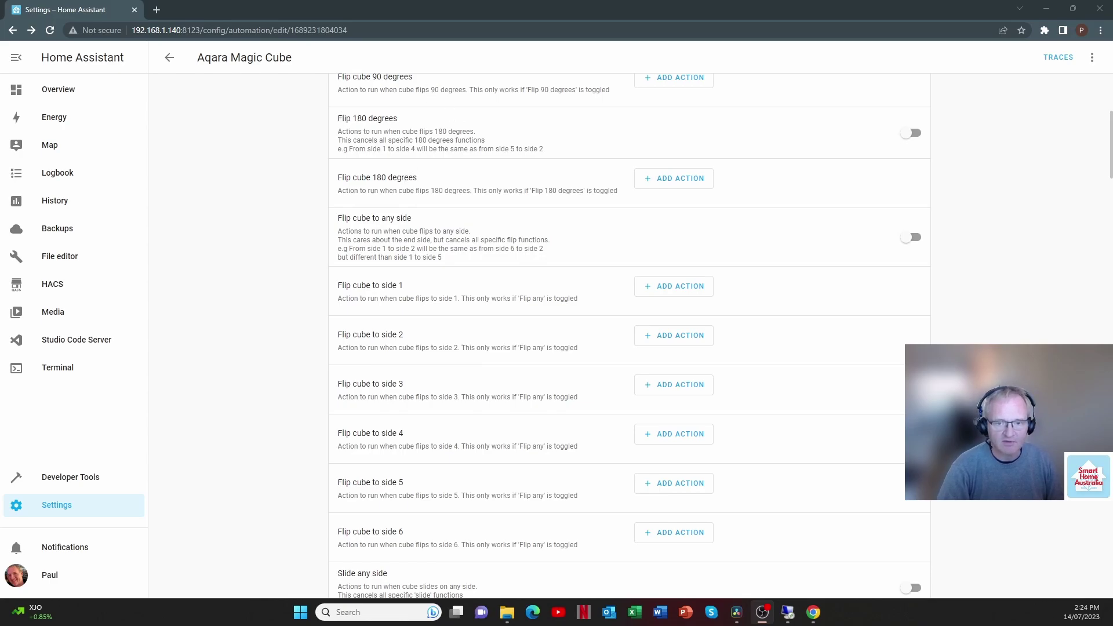
scroll(443, 339, down, 13)
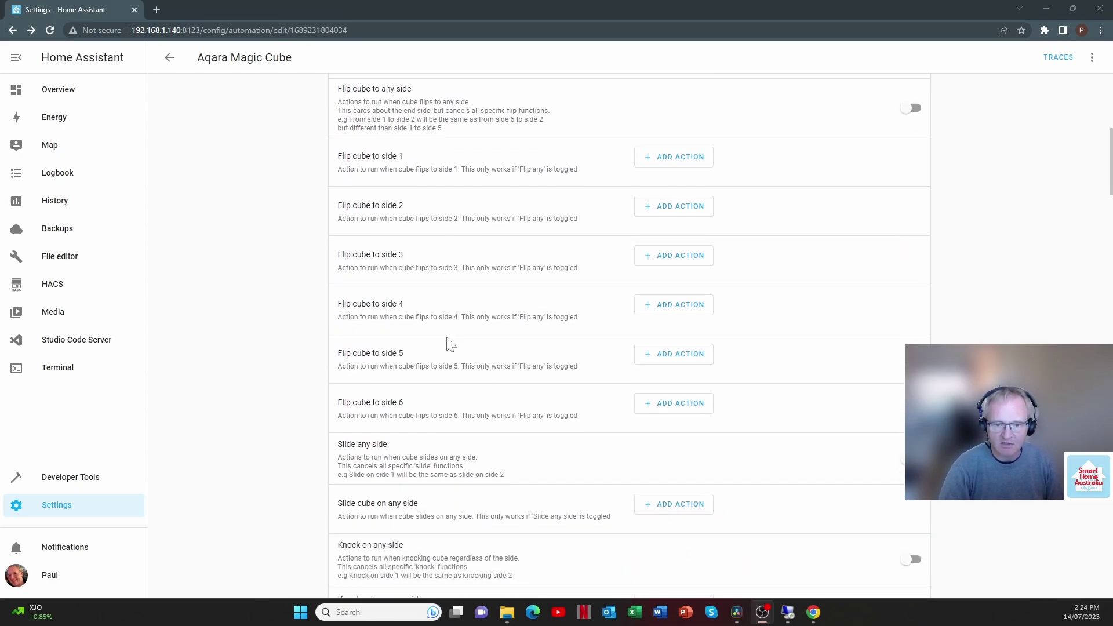
scroll(450, 344, down, 20)
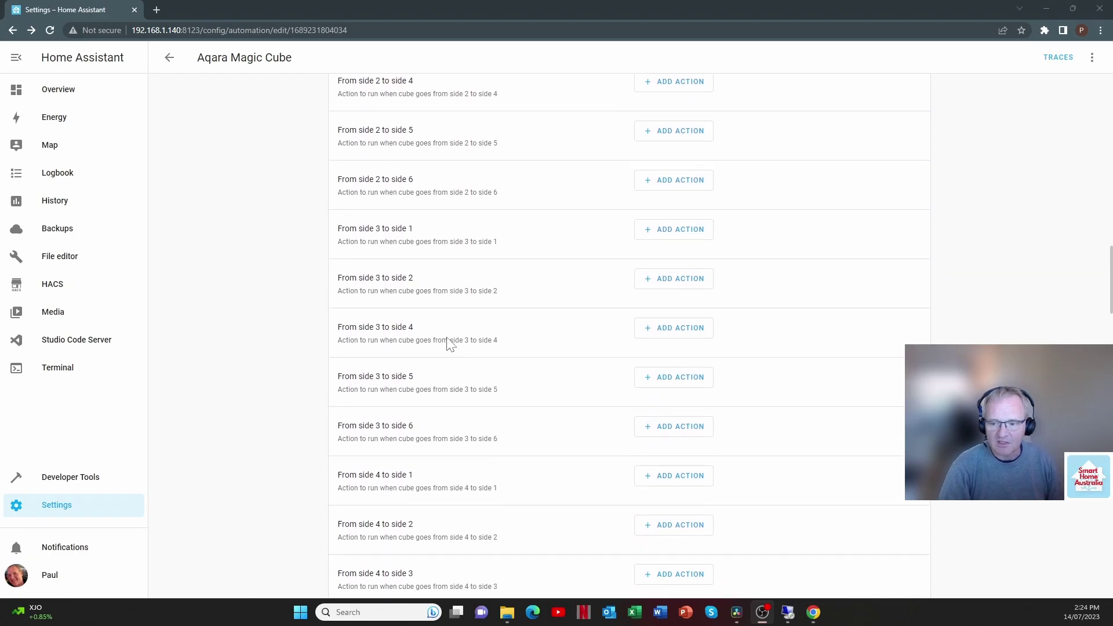
scroll(451, 343, down, 2)
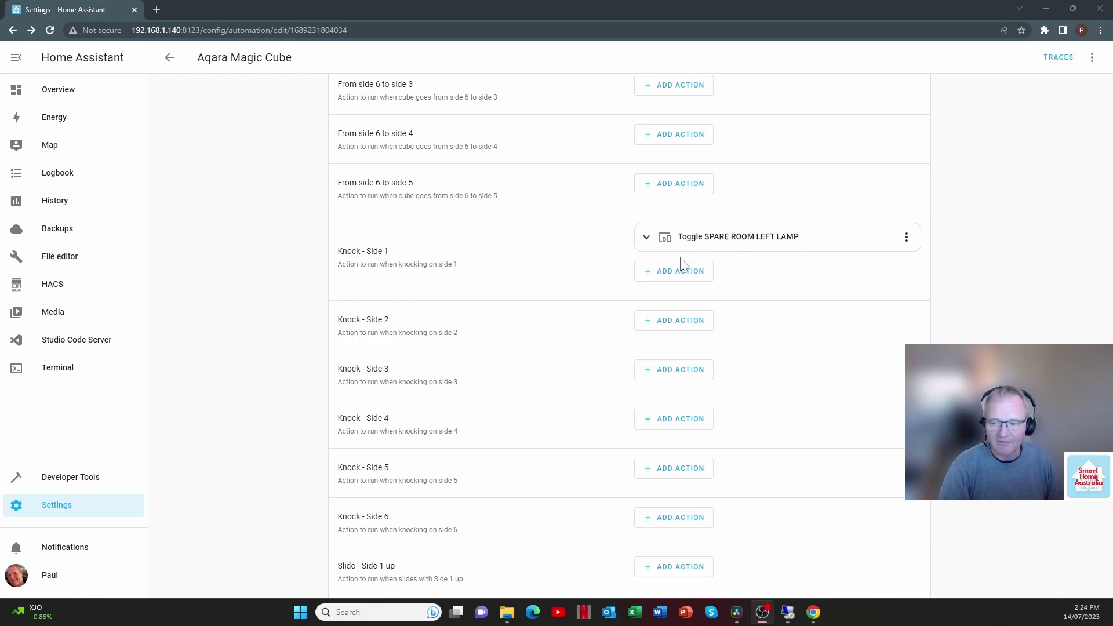
scroll(594, 284, down, 13)
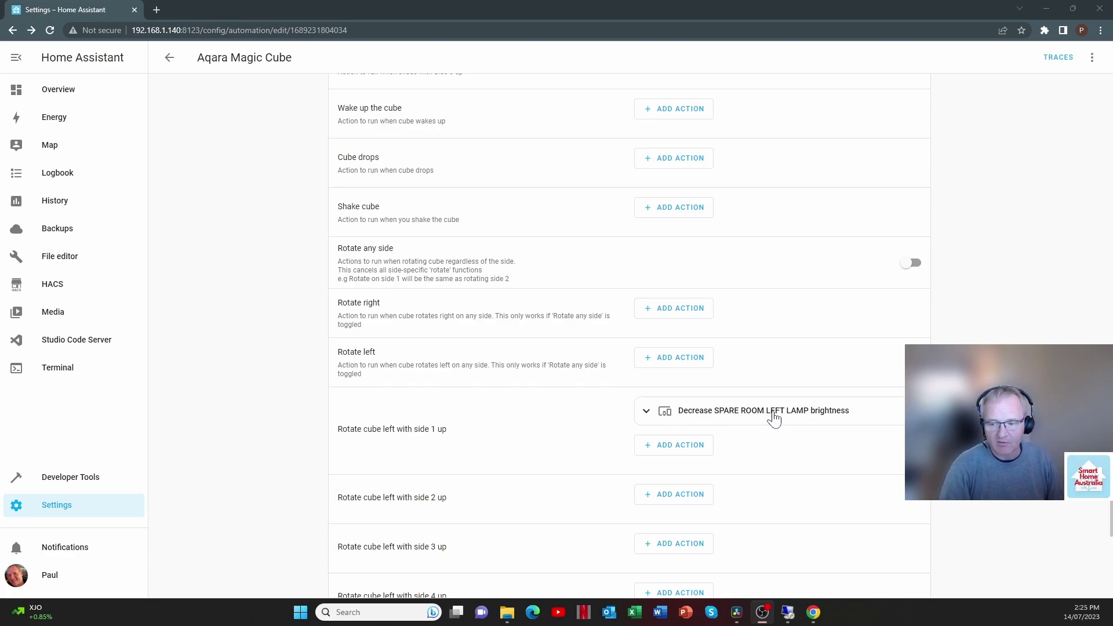
scroll(502, 445, down, 6)
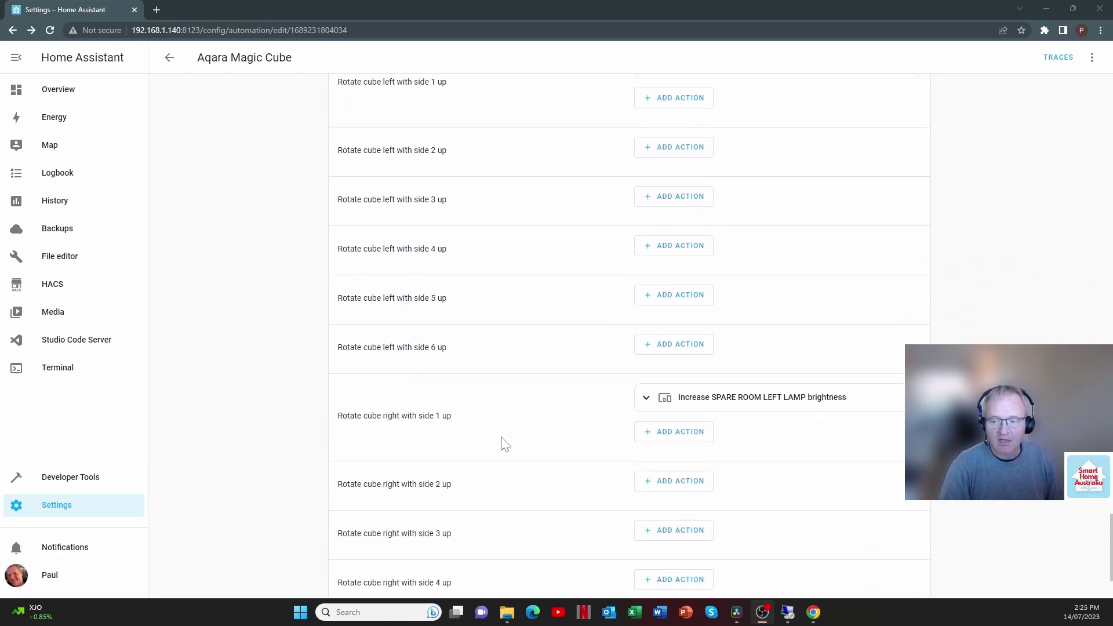